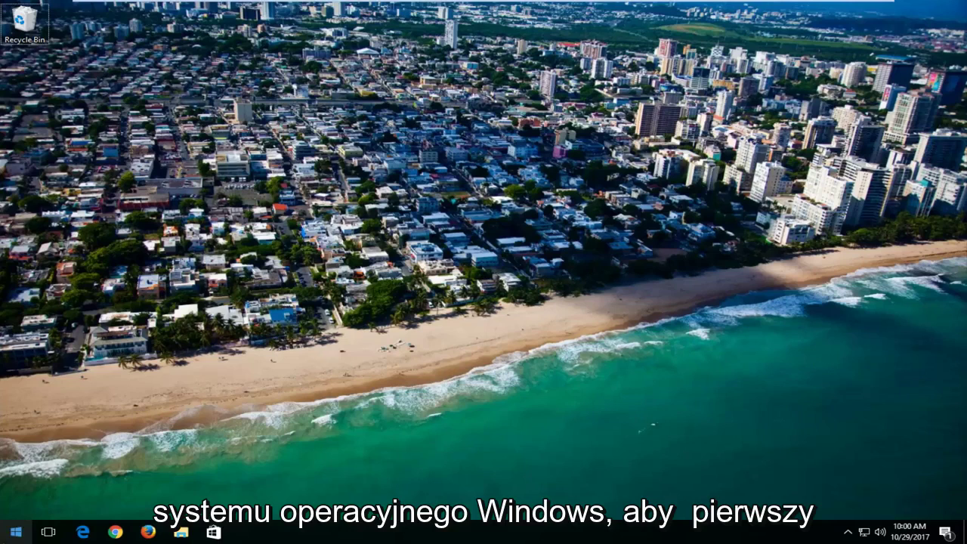
- Launch System Configuration by searching 'msconfig' in the Start menu
left_click(12, 535)
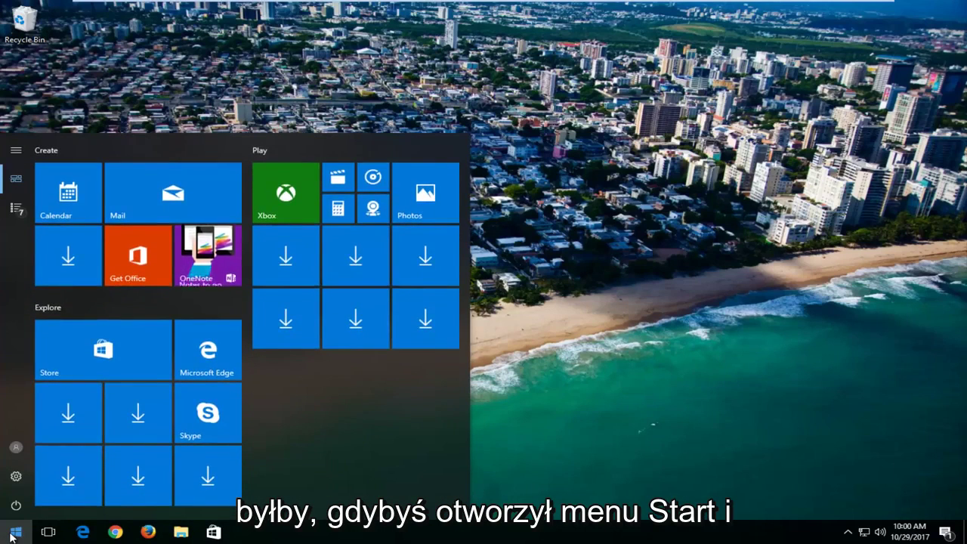
type("msconfig")
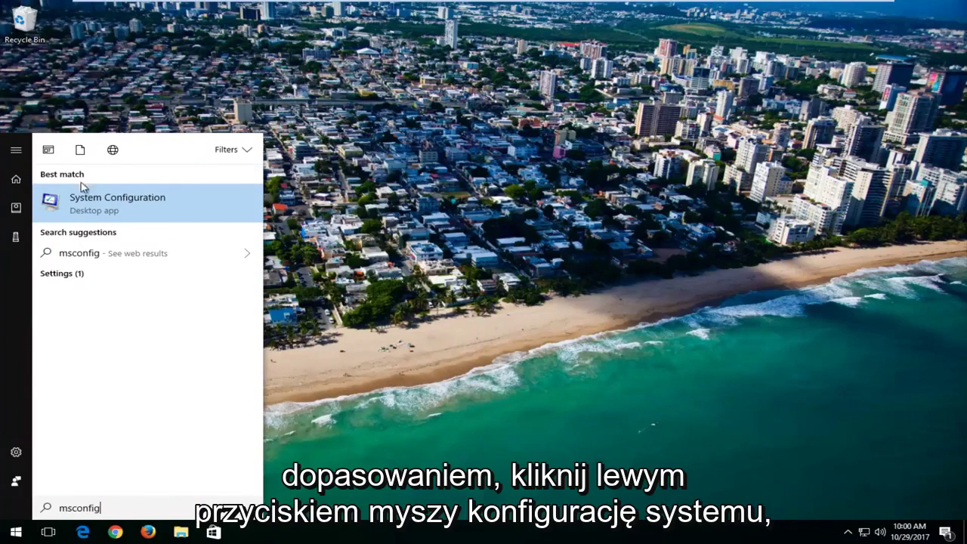
left_click(90, 204)
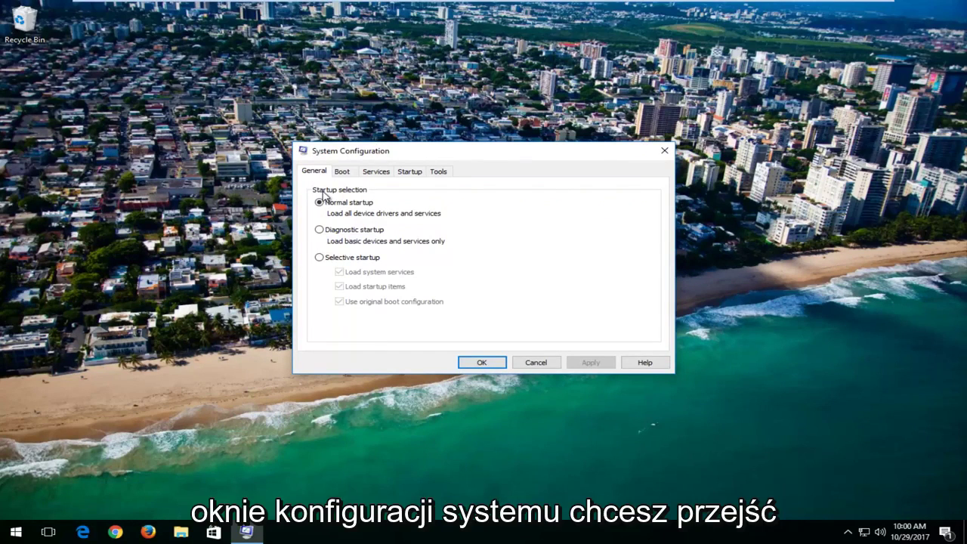
- Enable Safe boot with the Network option on the Boot tab, apply, and exit without restart
left_click(345, 172)
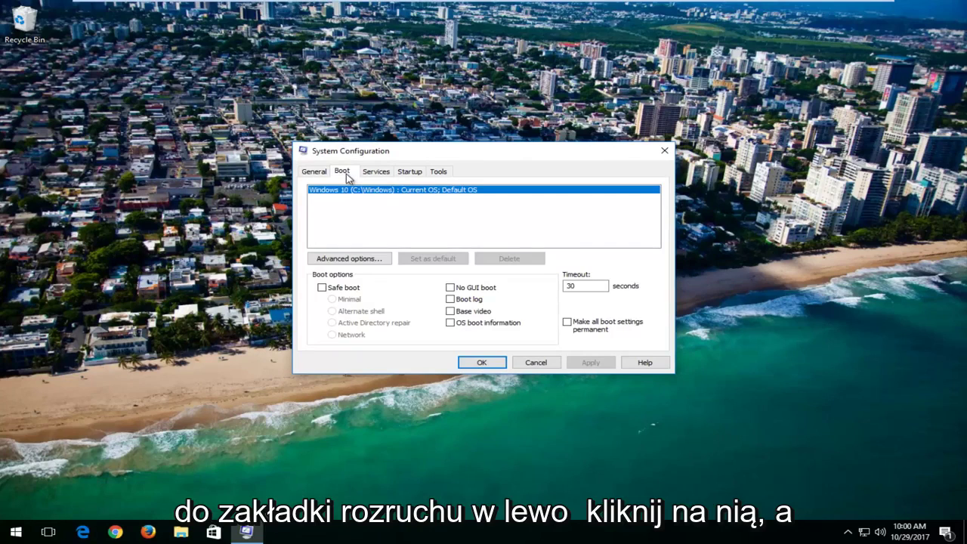
left_click(323, 288)
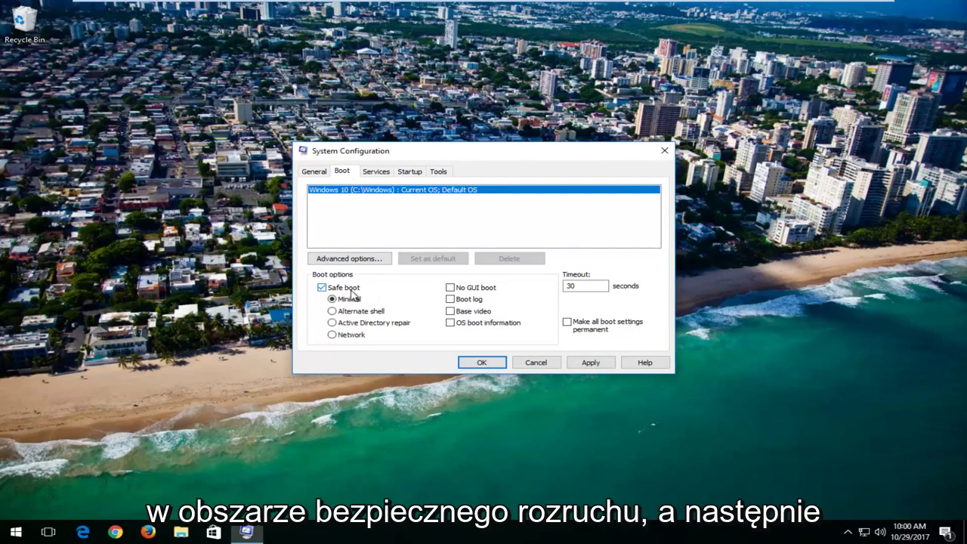
left_click(333, 334)
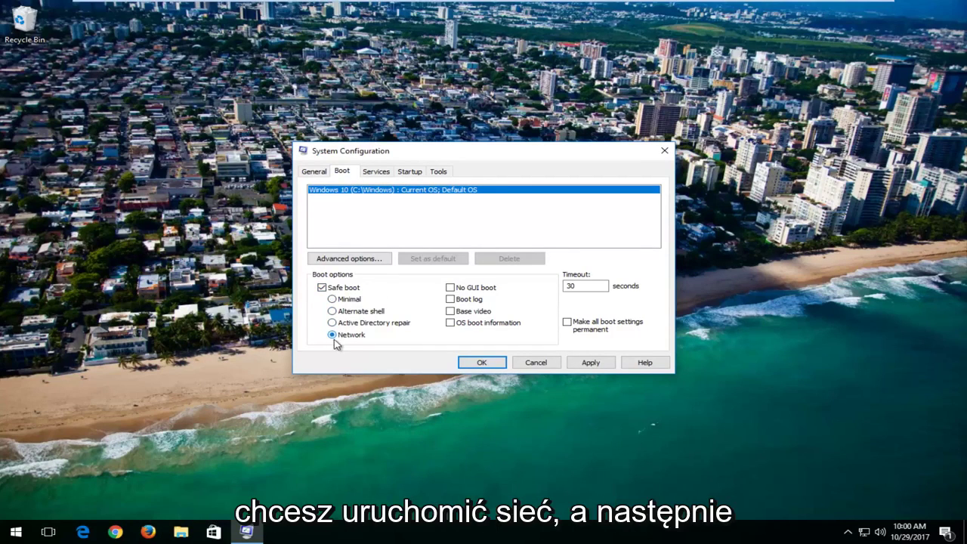
left_click(591, 362)
left_click(482, 362)
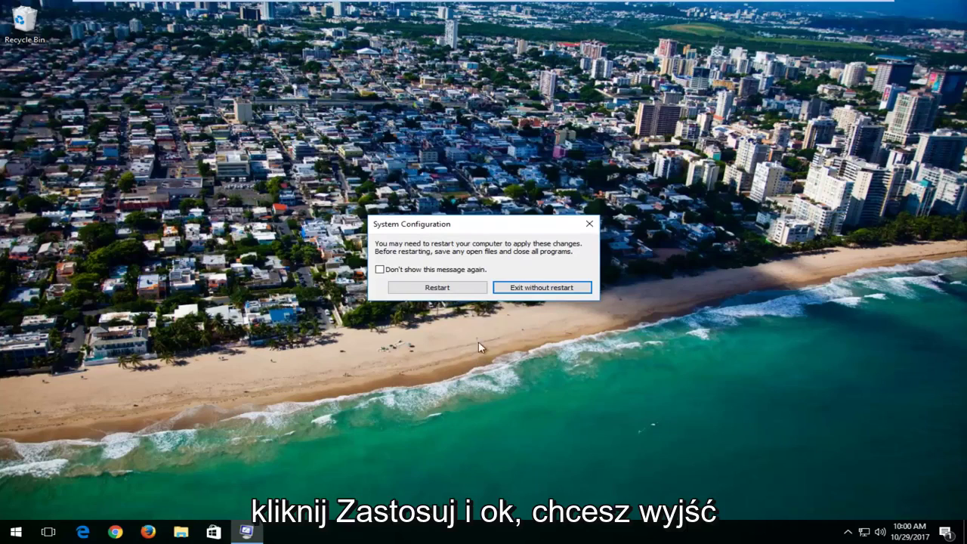
left_click(510, 288)
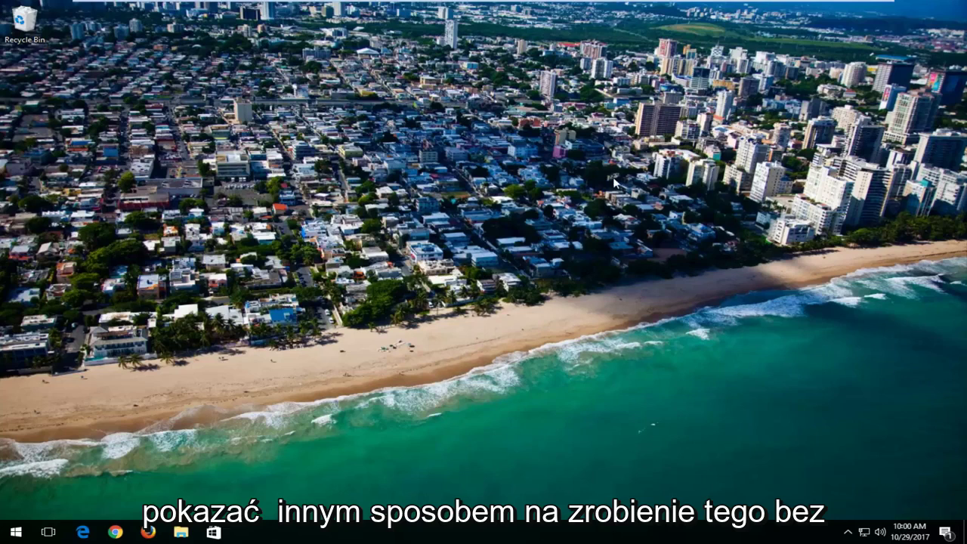
- Restart the PC from the Start menu's power options
left_click(15, 532)
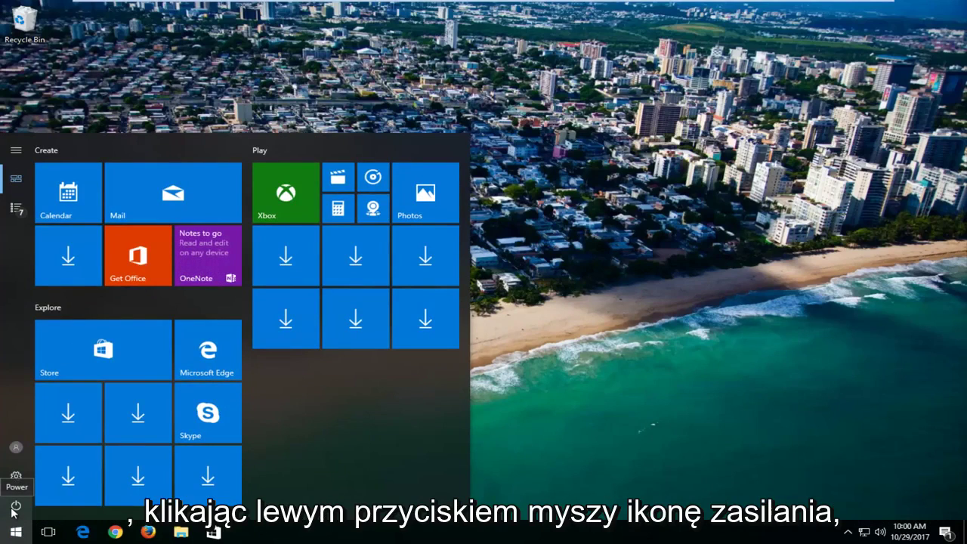
left_click(15, 506)
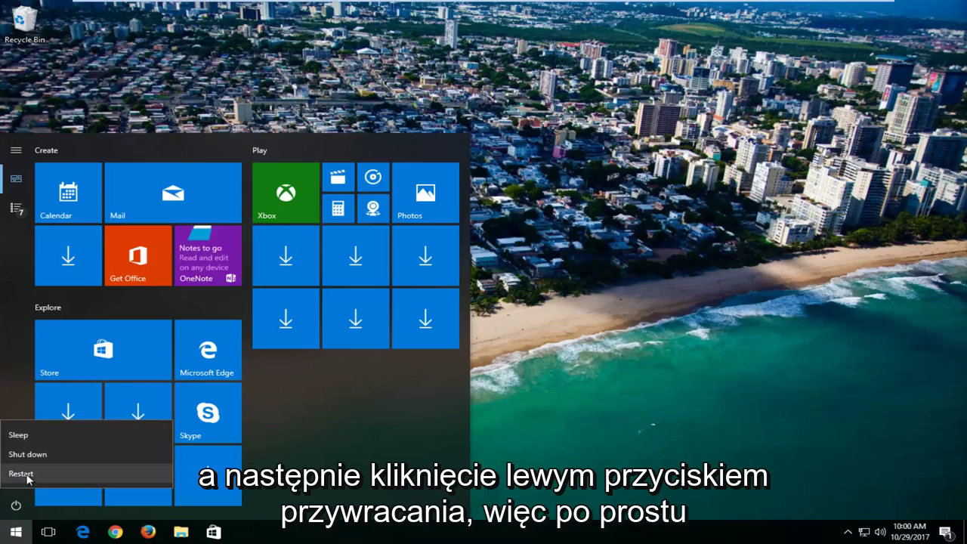
left_click(30, 475)
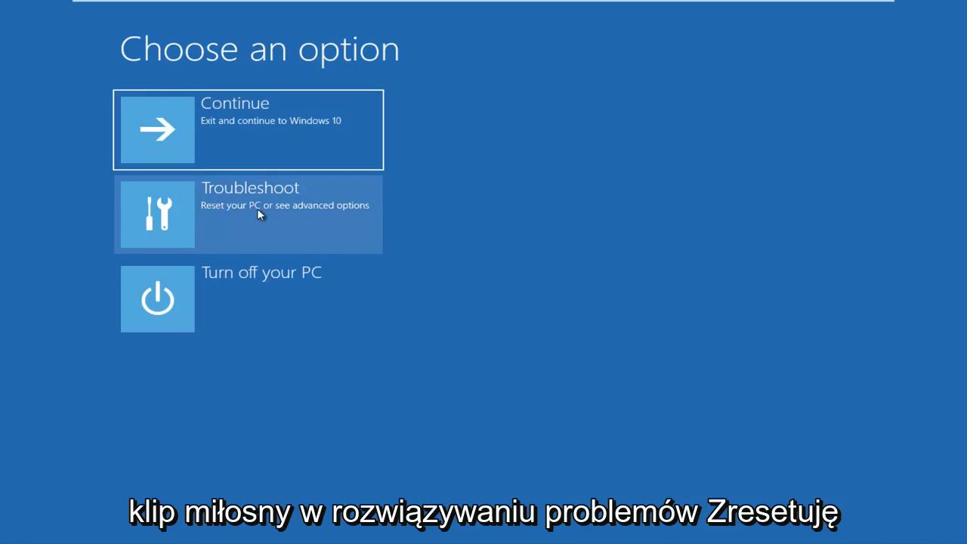
- Go to Troubleshoot, then Advanced options on the recovery screen
left_click(227, 209)
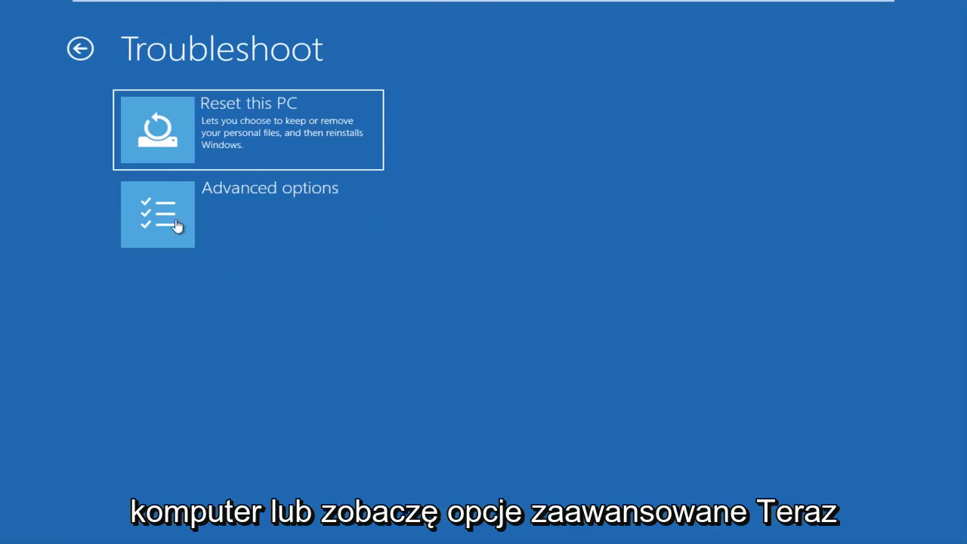
left_click(232, 216)
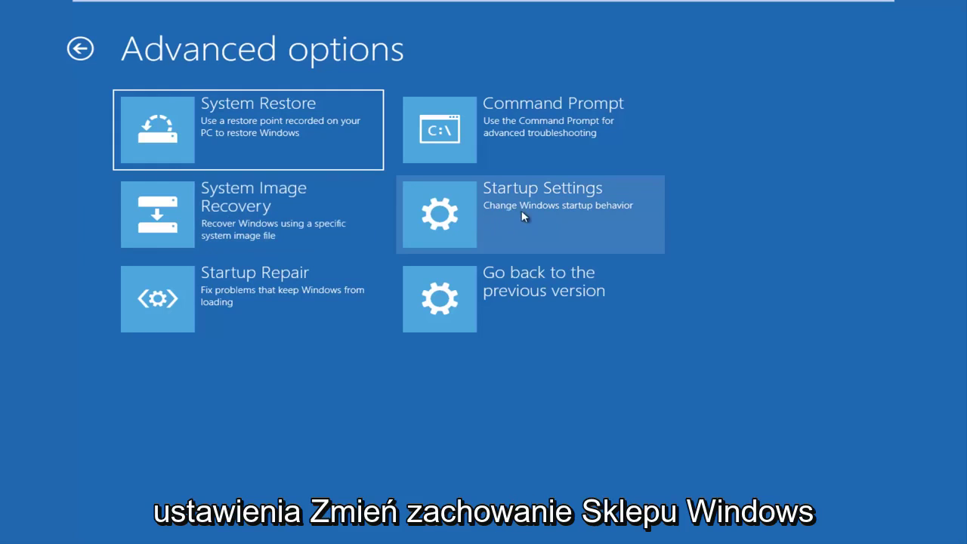
- Choose Startup Settings from the Advanced options page
left_click(488, 206)
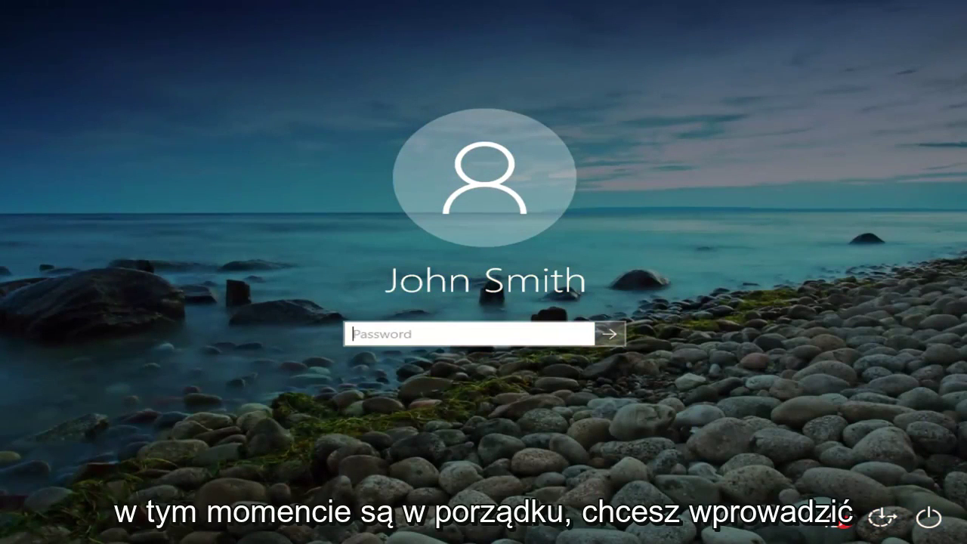
- Sign in with the account password and close the Chrome window
type("••")
key("BackSpace")
key("BackSpace")
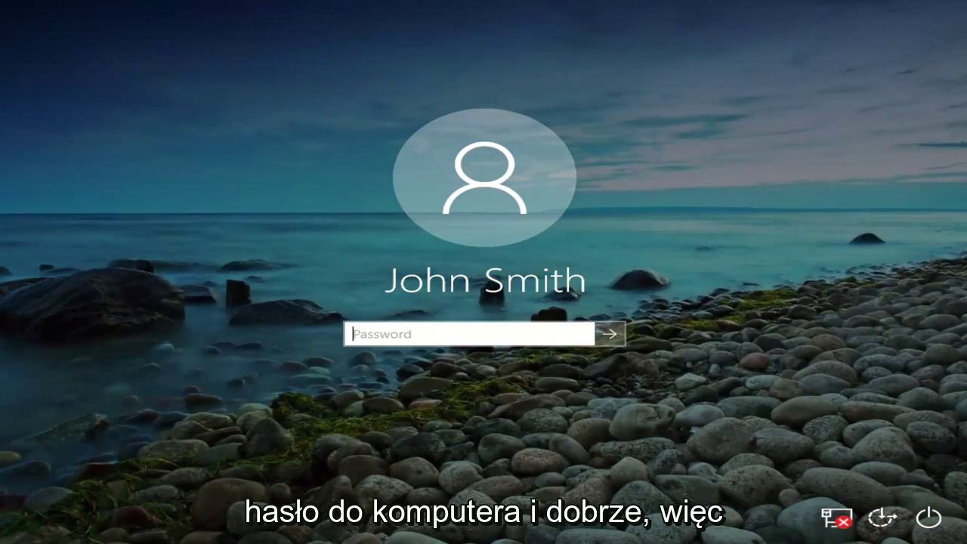
type("•••••••")
key("Return")
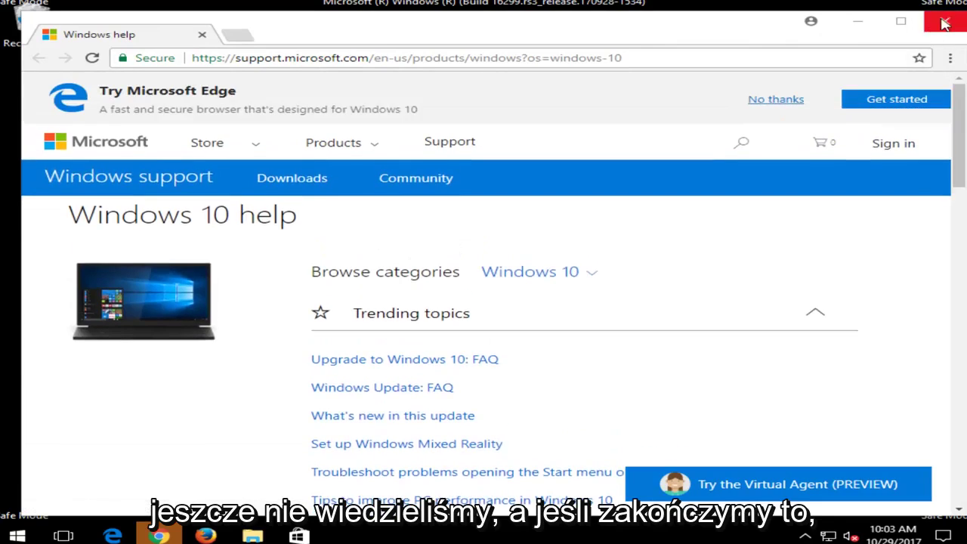
left_click(944, 22)
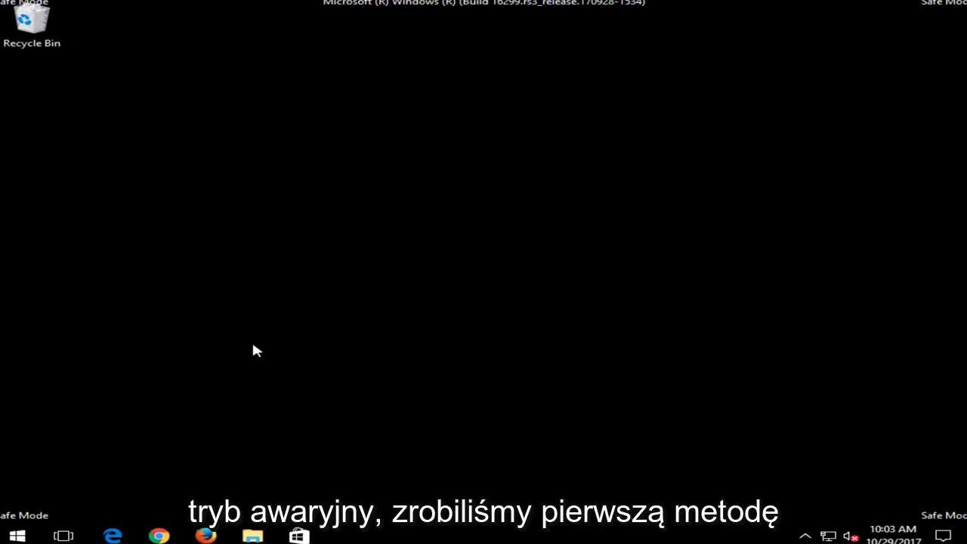
- Open System Configuration through a 'msconfig' Start search
left_click(16, 535)
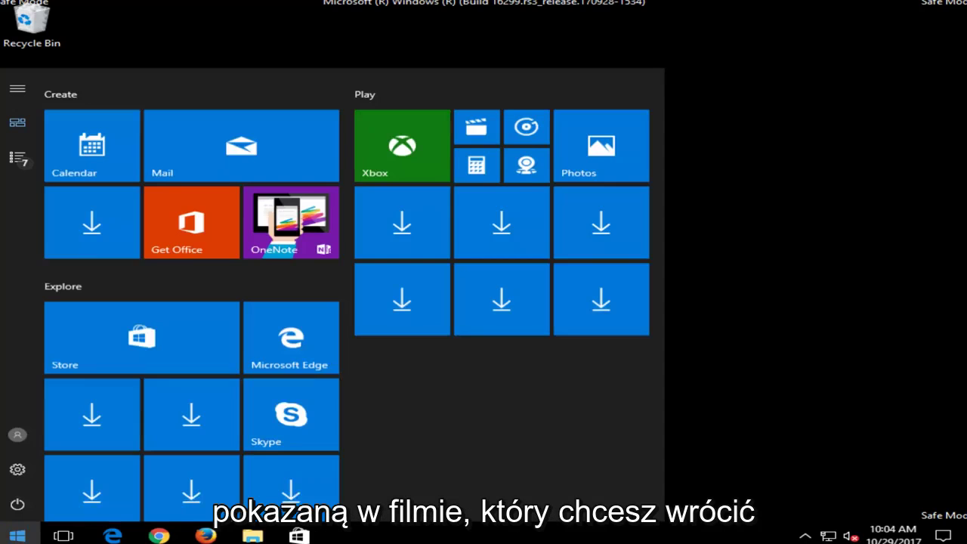
type("msc")
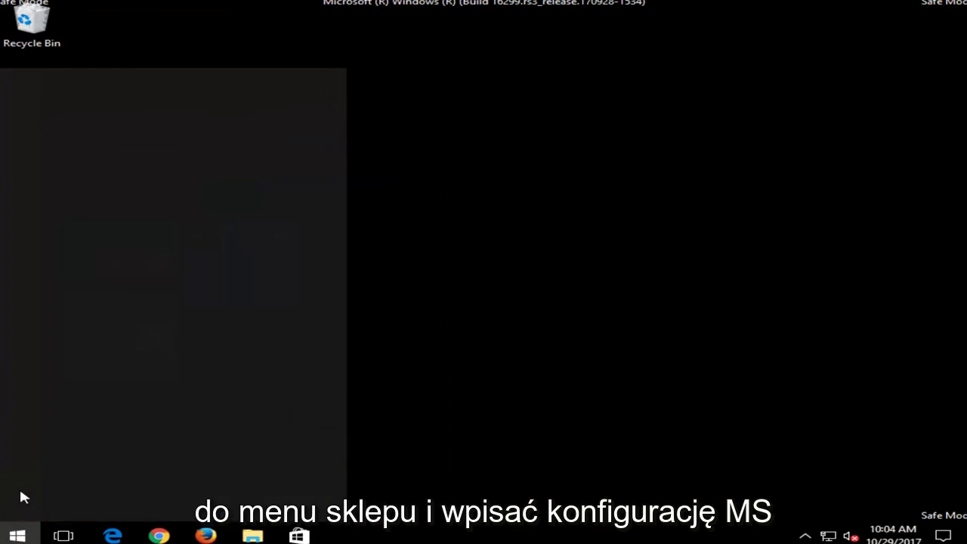
type("onfig")
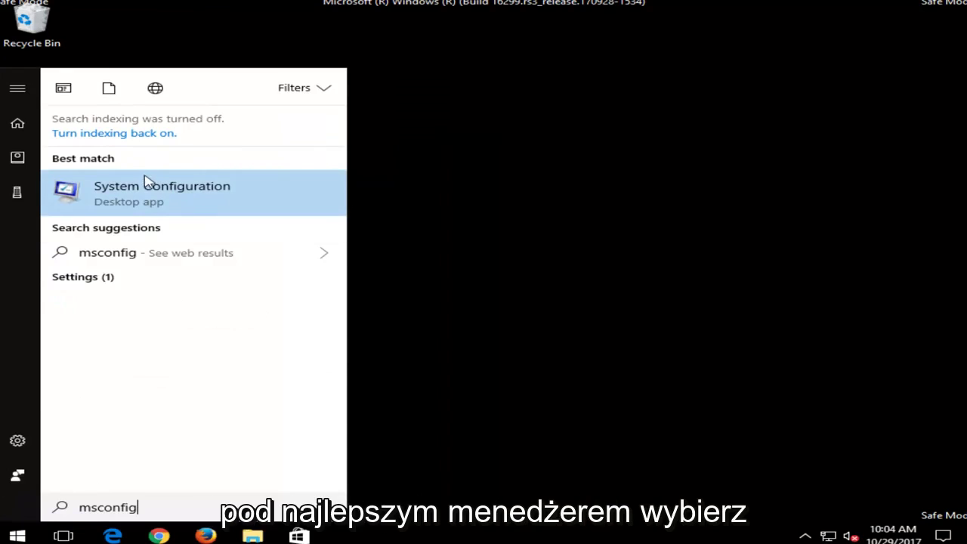
left_click(123, 193)
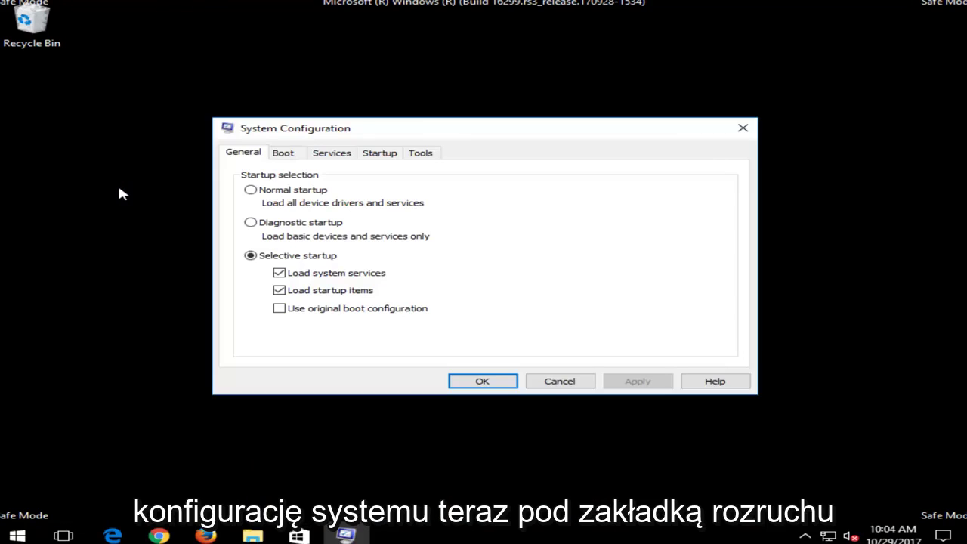
- Clear Safe boot on the Boot tab, apply it, and exit without restarting
left_click(283, 154)
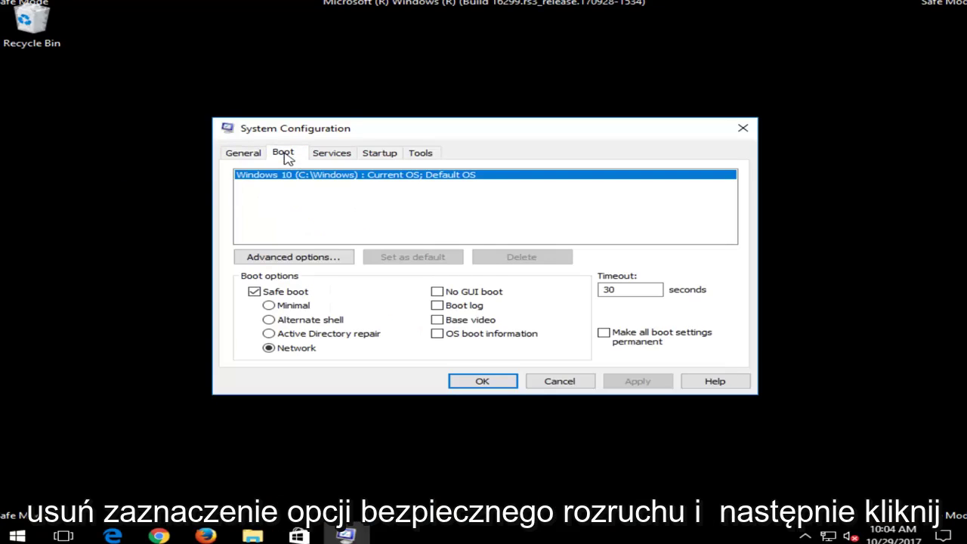
left_click(255, 292)
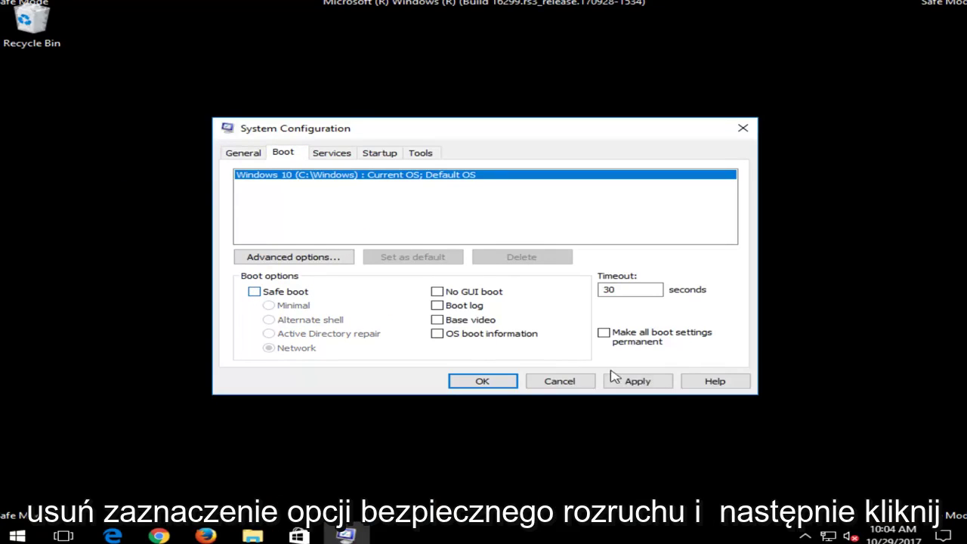
left_click(643, 384)
left_click(503, 381)
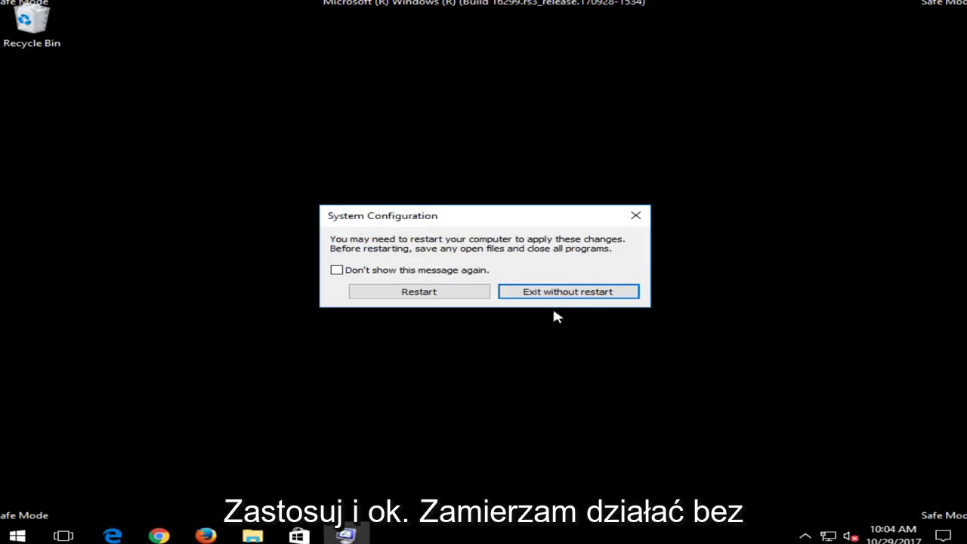
left_click(569, 292)
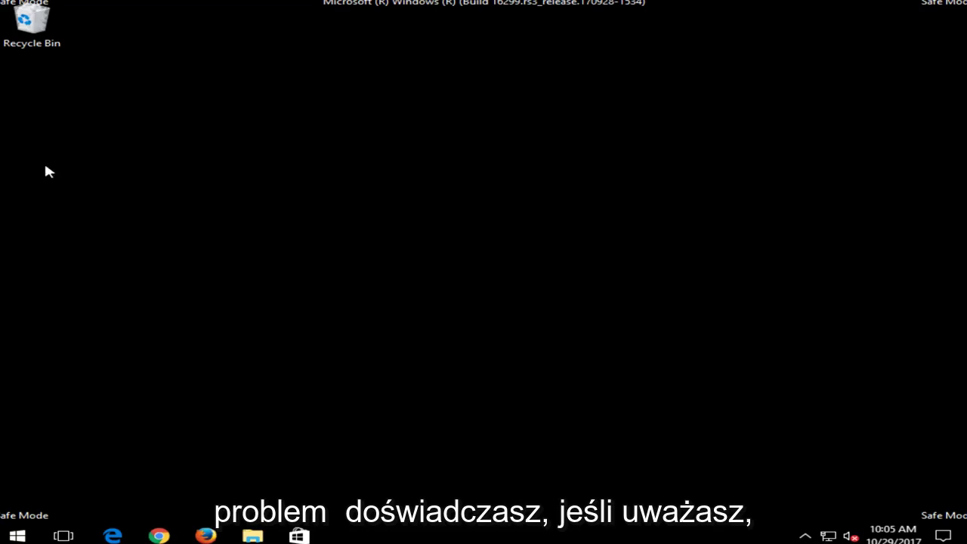
- Search 'programs and f' in Start and open Add or remove programs
left_click(21, 534)
type("propgr")
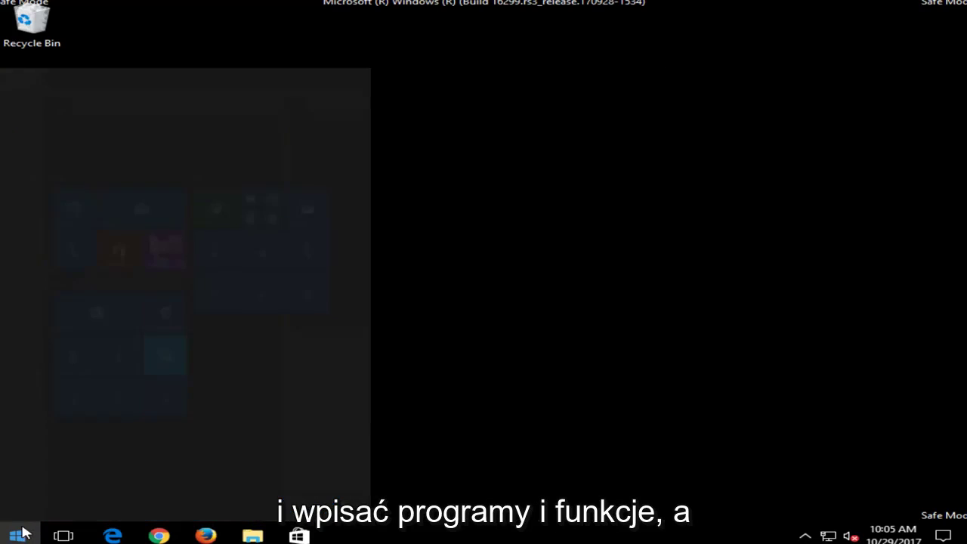
key("BackSpace")
key("BackSpace")
key("BackSpace")
type("grams and e")
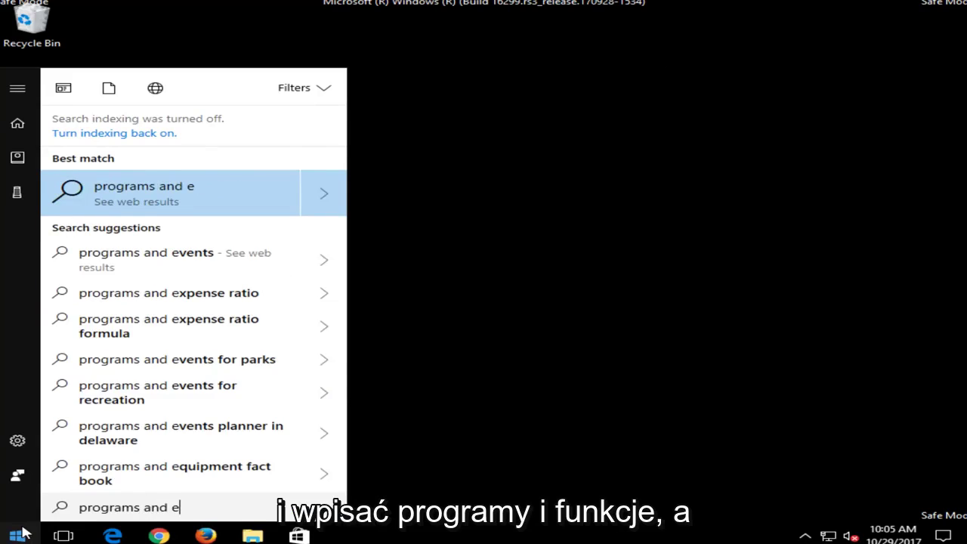
key("BackSpace")
type("f")
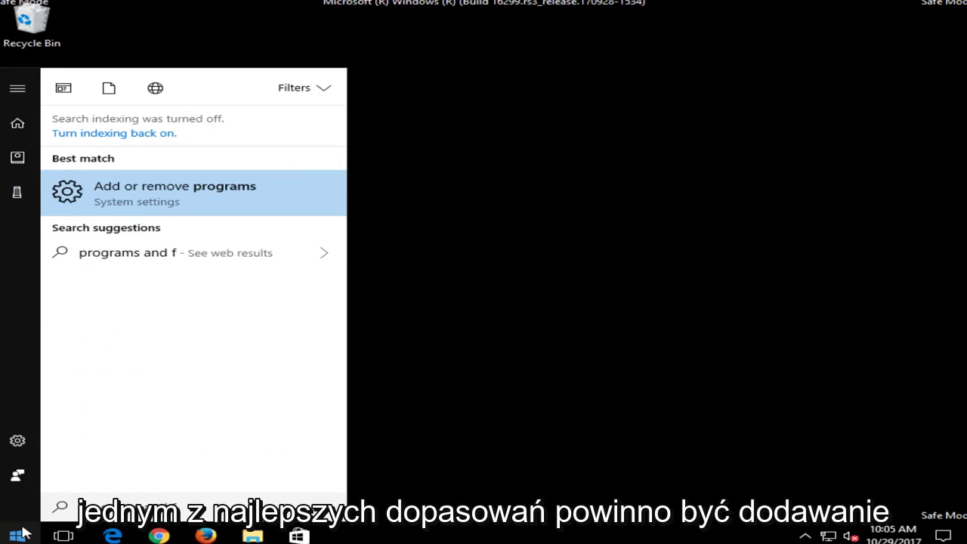
left_click(157, 191)
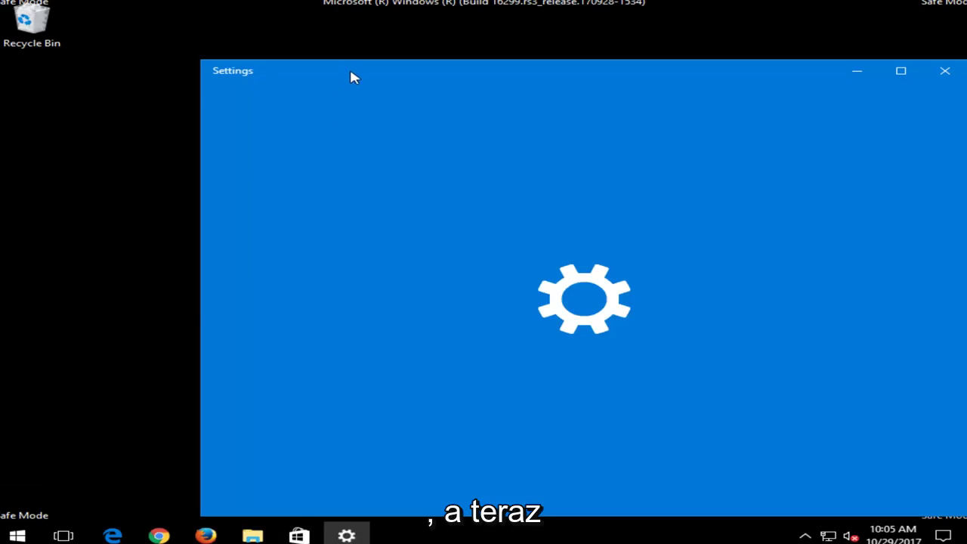
- Expand the VMware Tools entry in the Apps & features list
left_click_drag(351, 72, 289, 41)
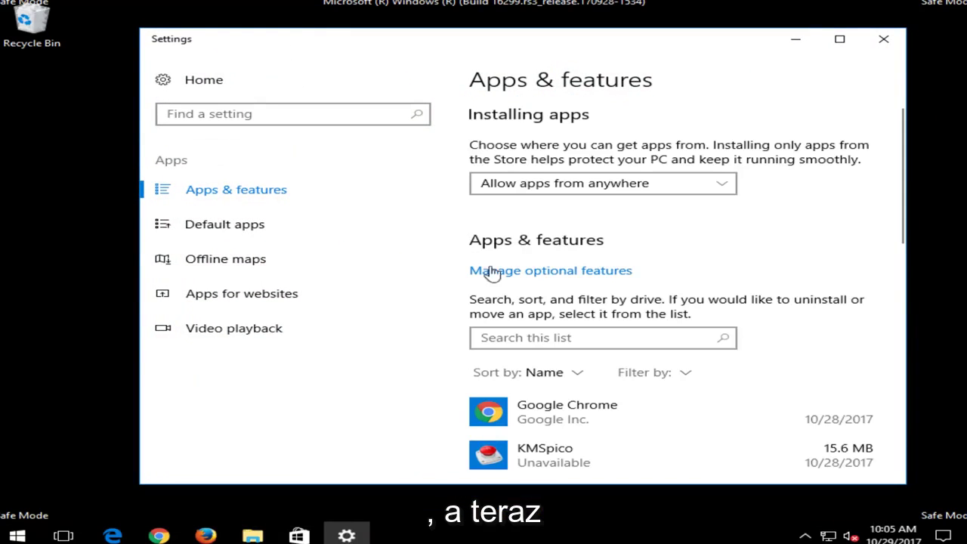
scroll(582, 331, "down", 8)
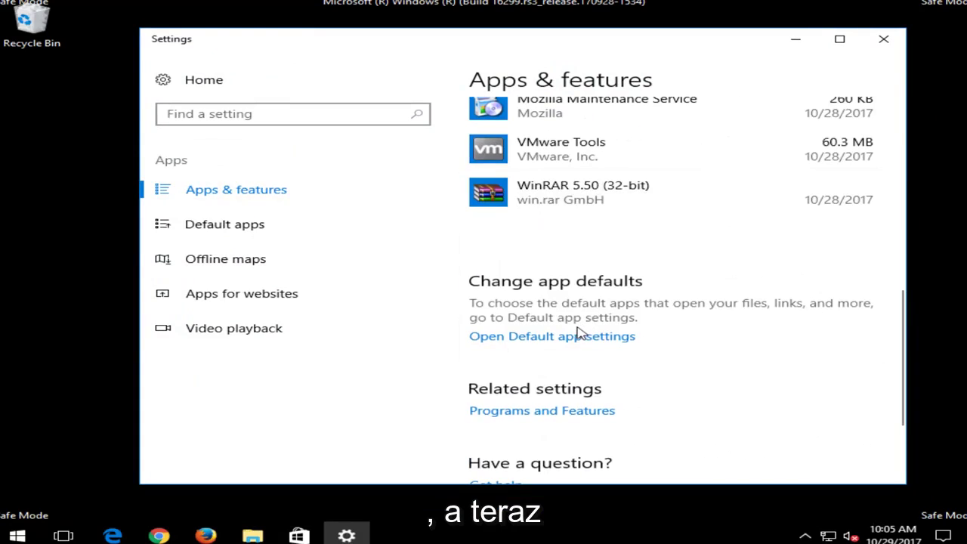
scroll(550, 154, "down", 2)
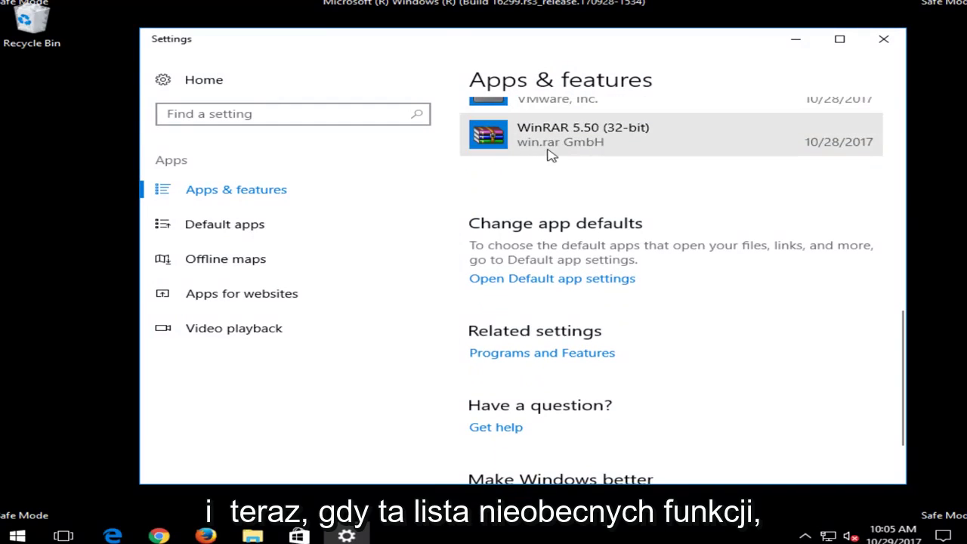
scroll(547, 177, "up", 2)
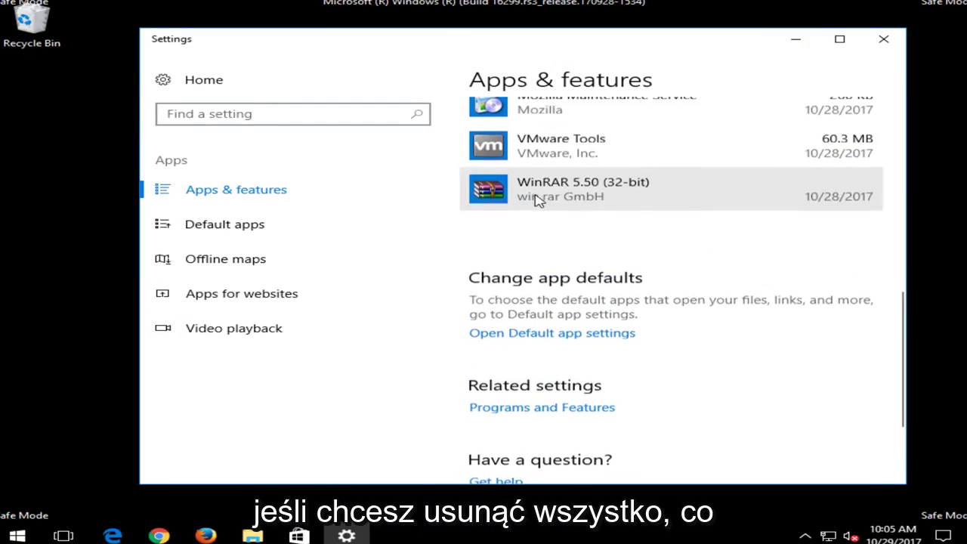
left_click(560, 156)
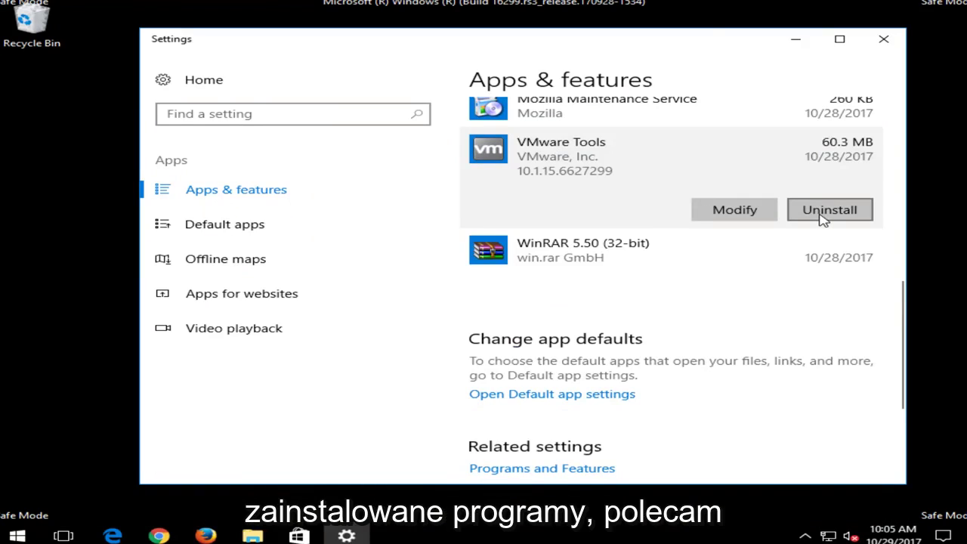
- Close Settings and open the Recovery control panel via a 'recovery' search
left_click(890, 41)
left_click(18, 535)
type("reco")
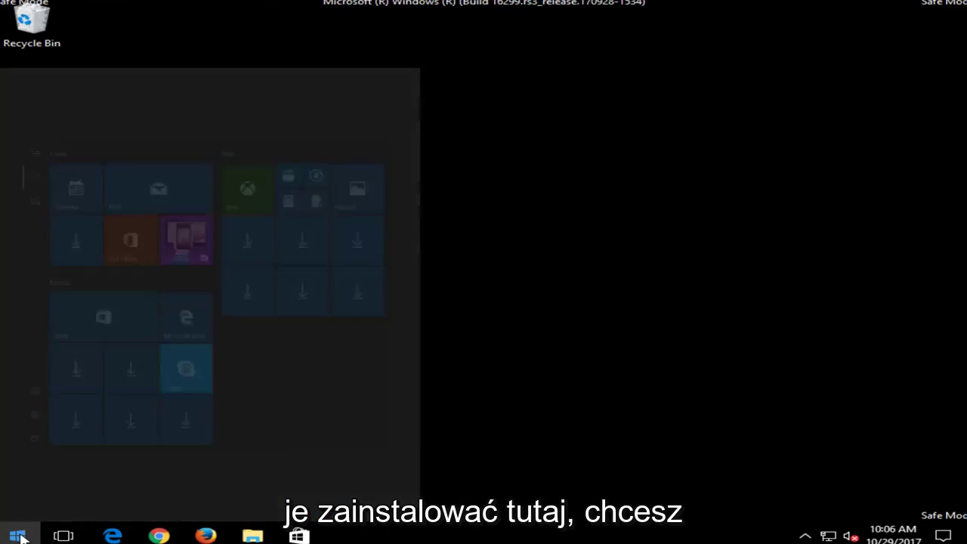
type("very")
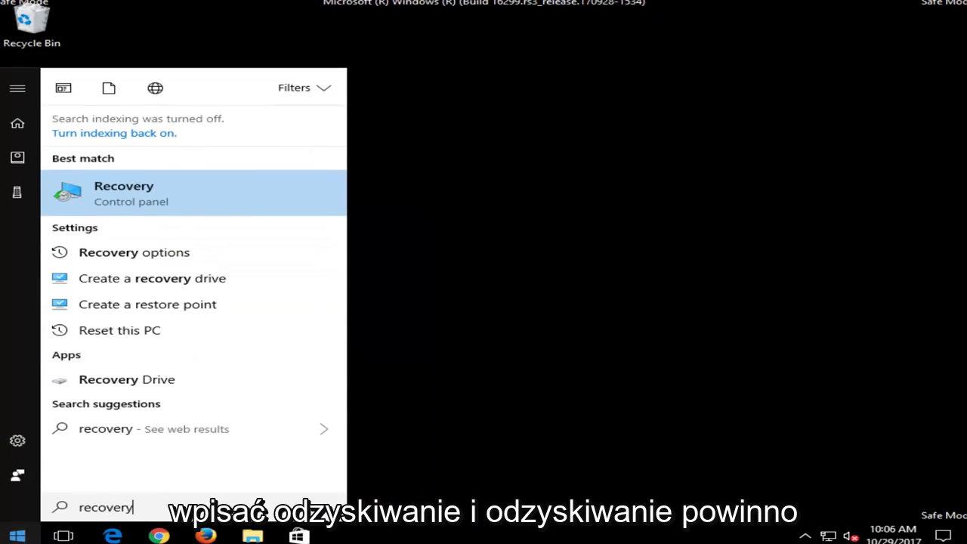
left_click(108, 200)
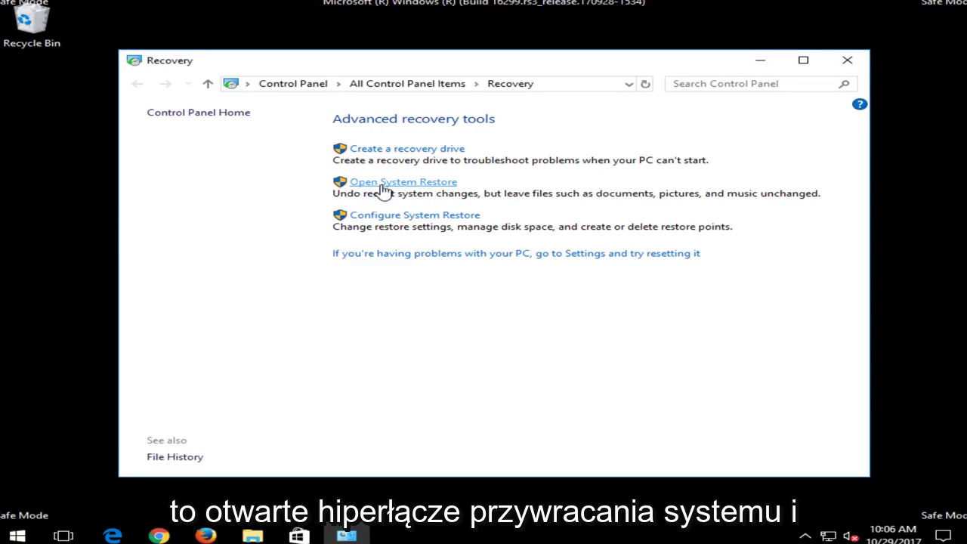
- Launch System Restore, cancel it, and close the Recovery window
left_click(385, 184)
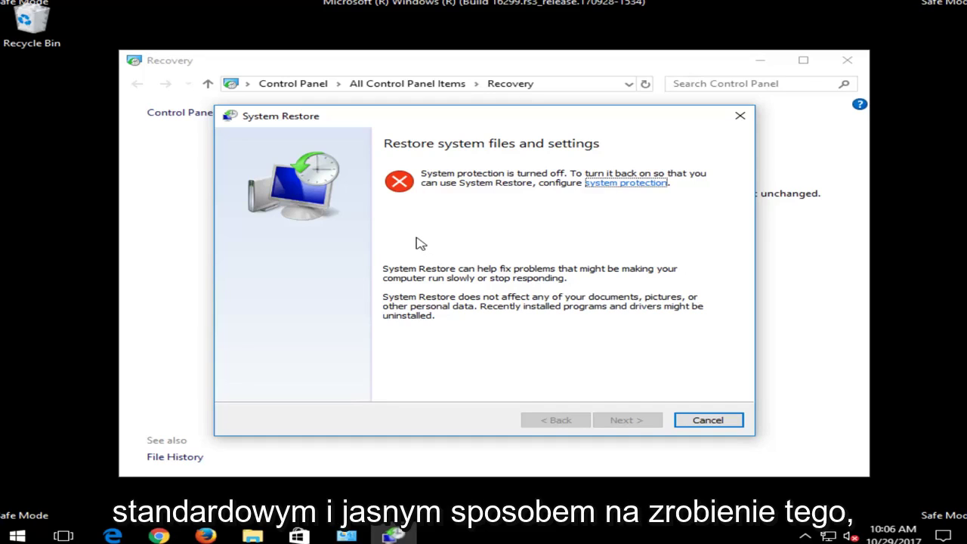
left_click(701, 421)
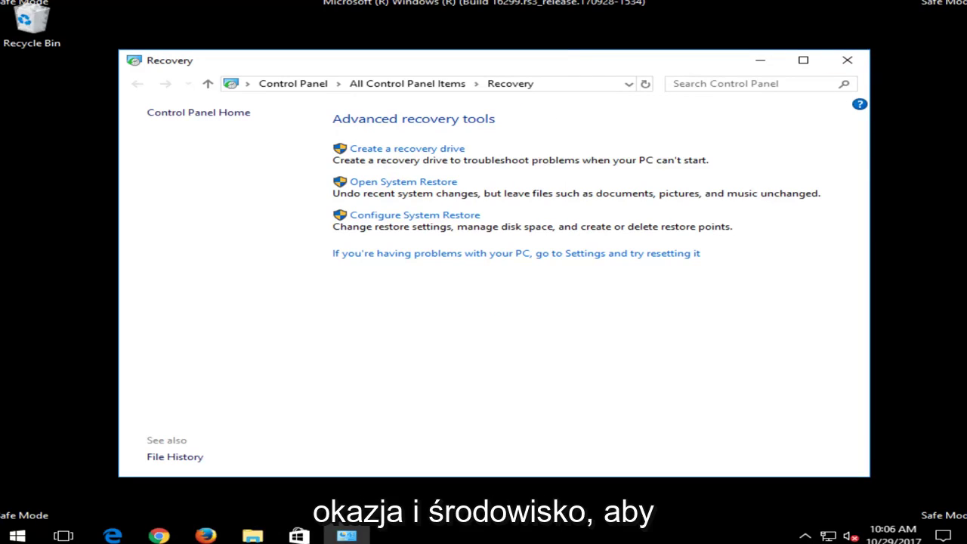
left_click(847, 59)
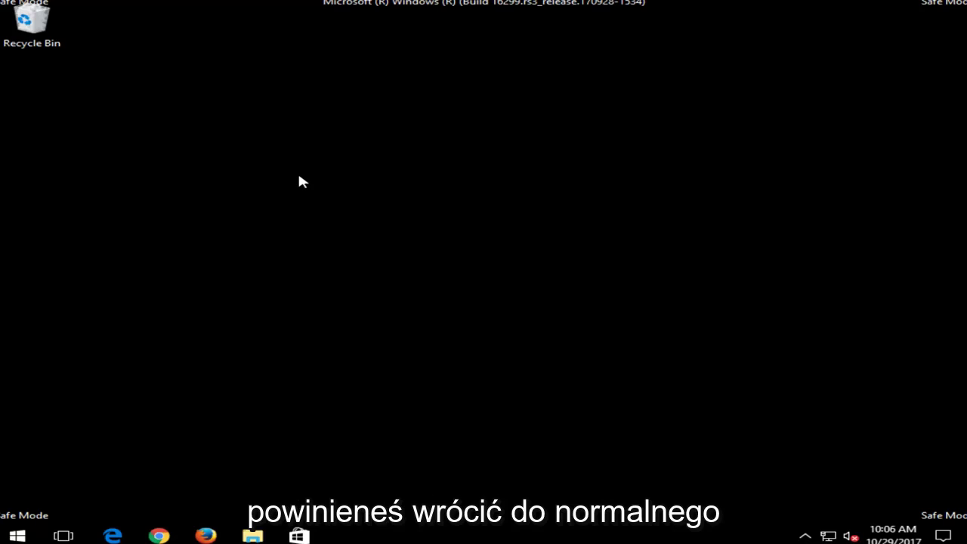
left_click(260, 185)
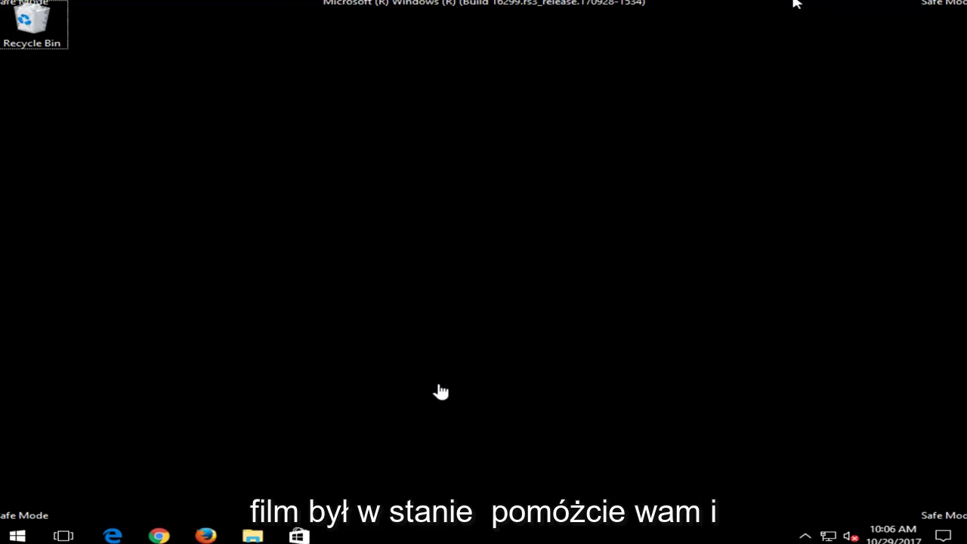